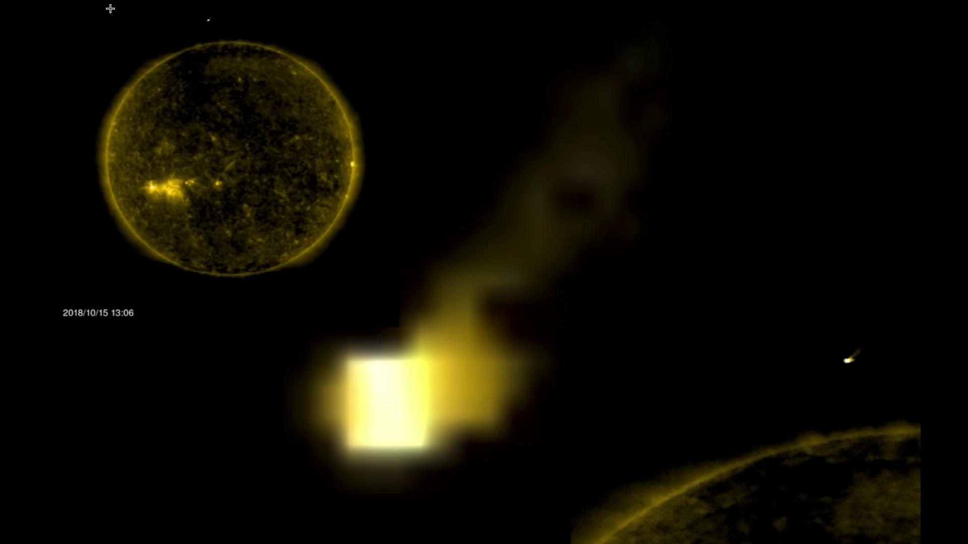
Step: Outline and then clear the bright object, and highlight the SOHO Science Archive heading
left_click_drag(194, 12, 220, 31)
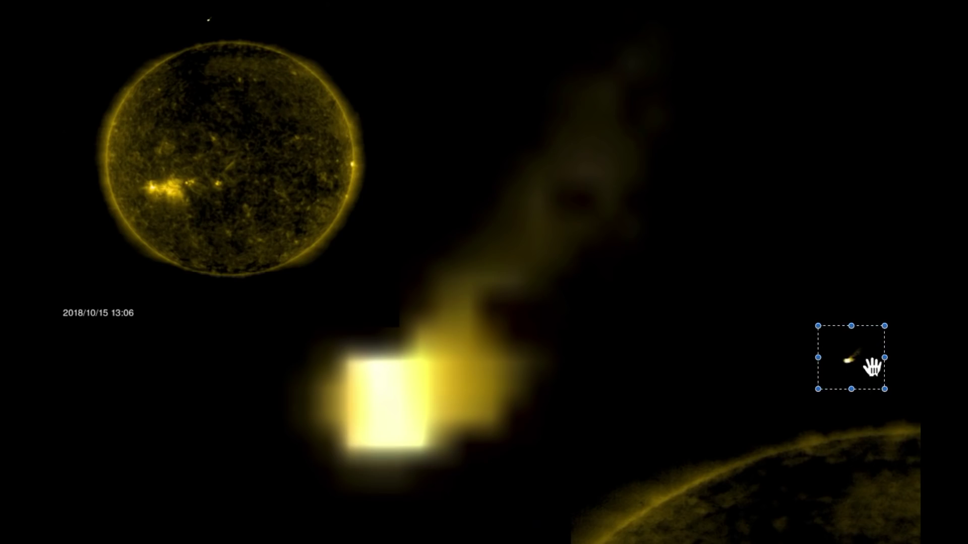
left_click(603, 345)
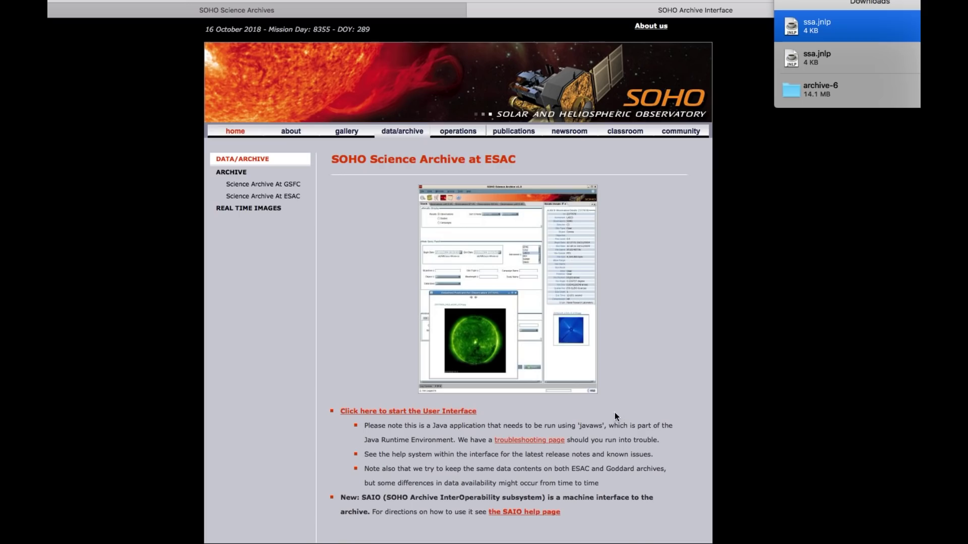
left_click_drag(323, 154, 522, 160)
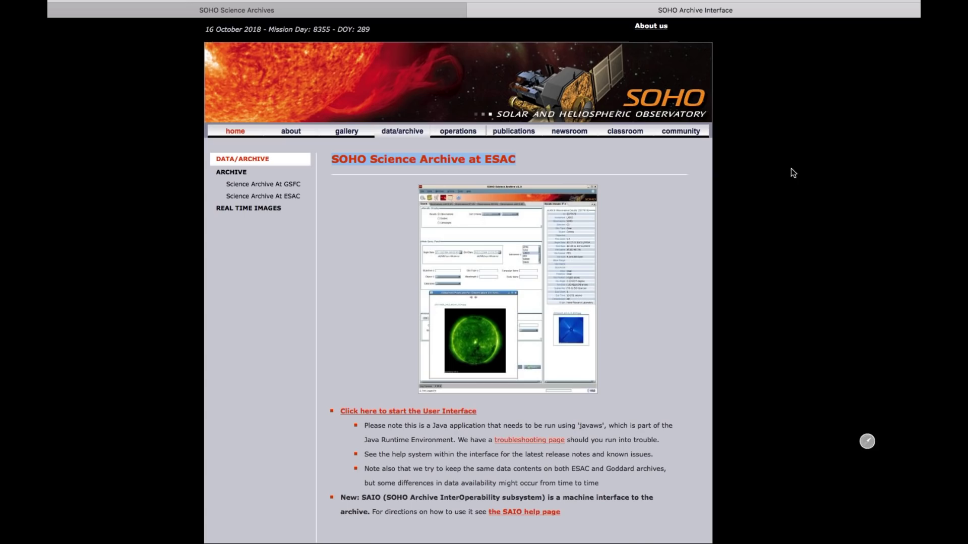
mouse_move(820, 11)
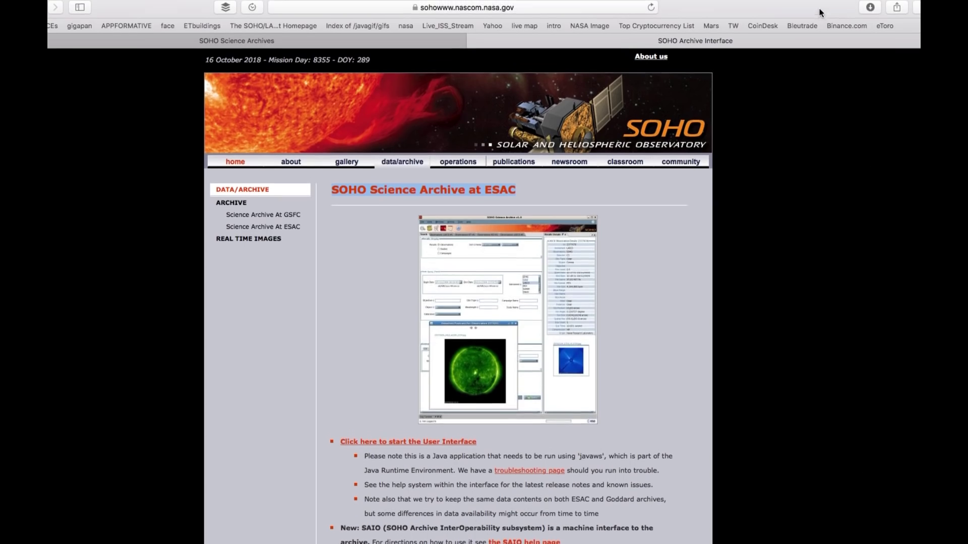
Step: Launch ssa.jnlp from Safari's downloads, dismissing the unidentified-developer warning
left_click(867, 9)
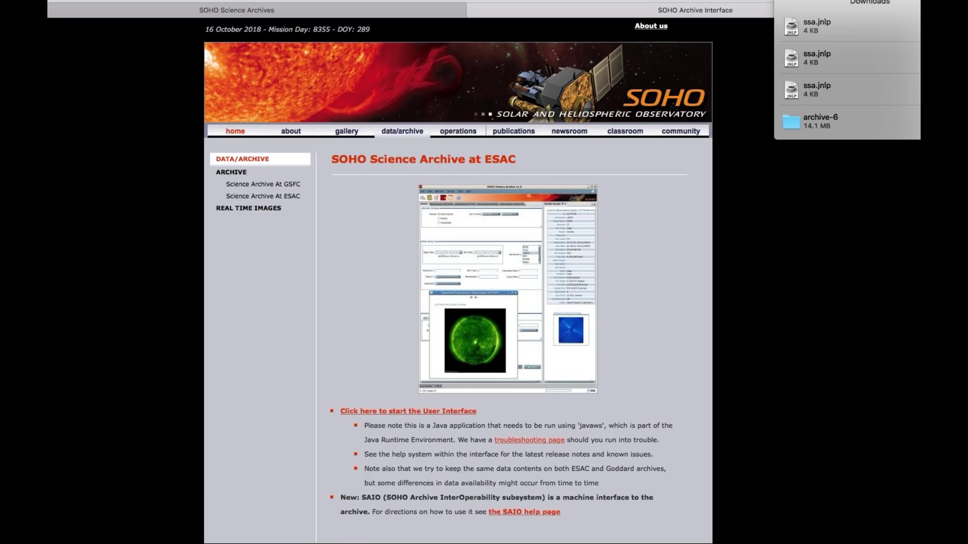
double_click(792, 28)
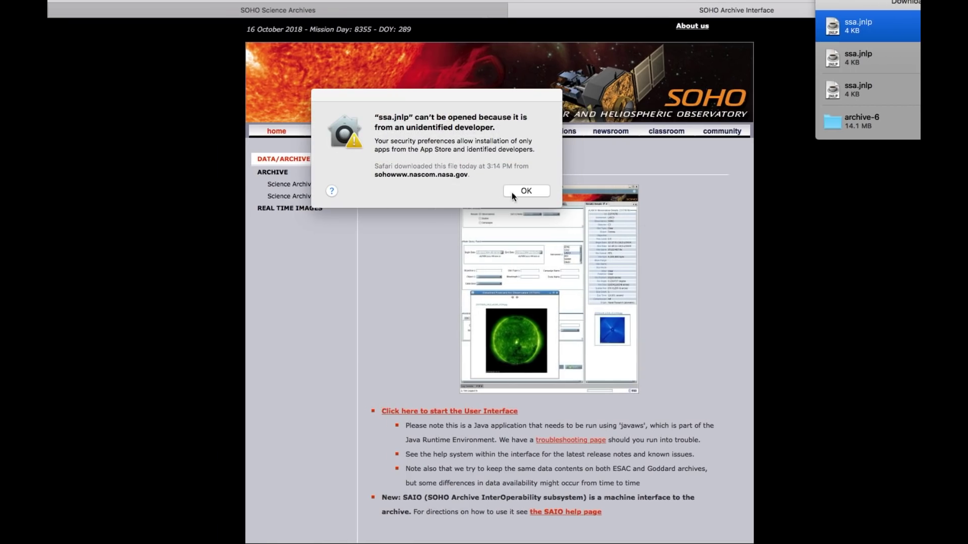
left_click(519, 194)
double_click(877, 120)
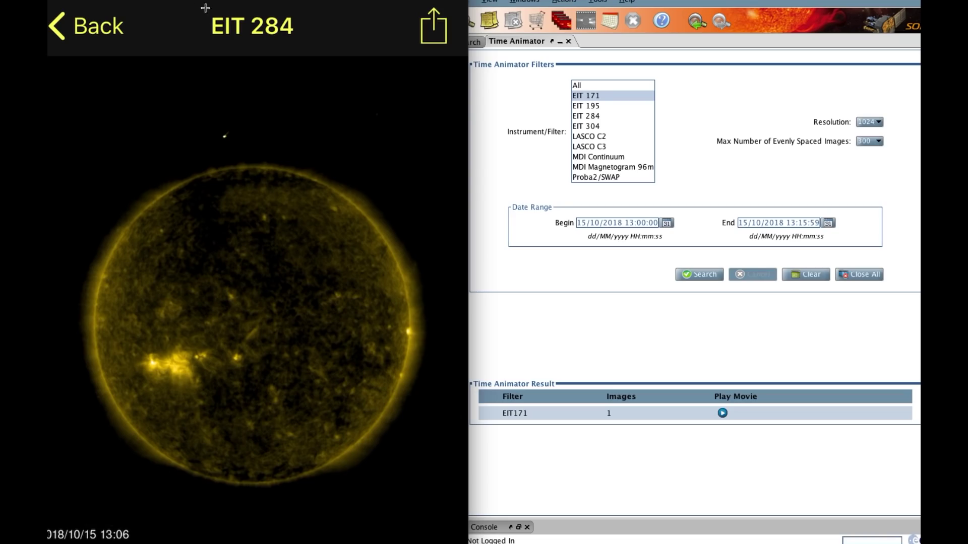
Step: Set the Time Animator to EIT 284 at 1024 resolution with a 100-image maximum
left_click_drag(199, 4, 320, 52)
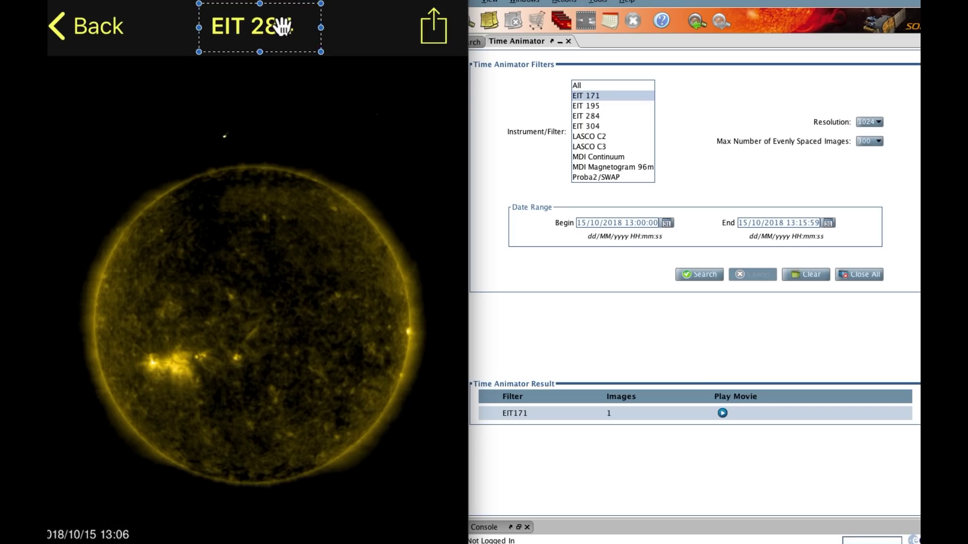
left_click(592, 115)
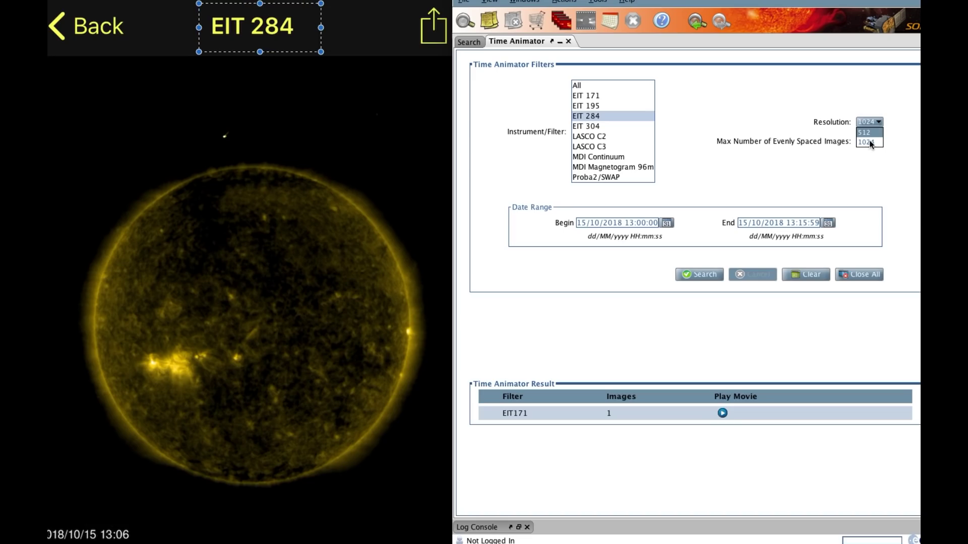
left_click(869, 142)
left_click(869, 142)
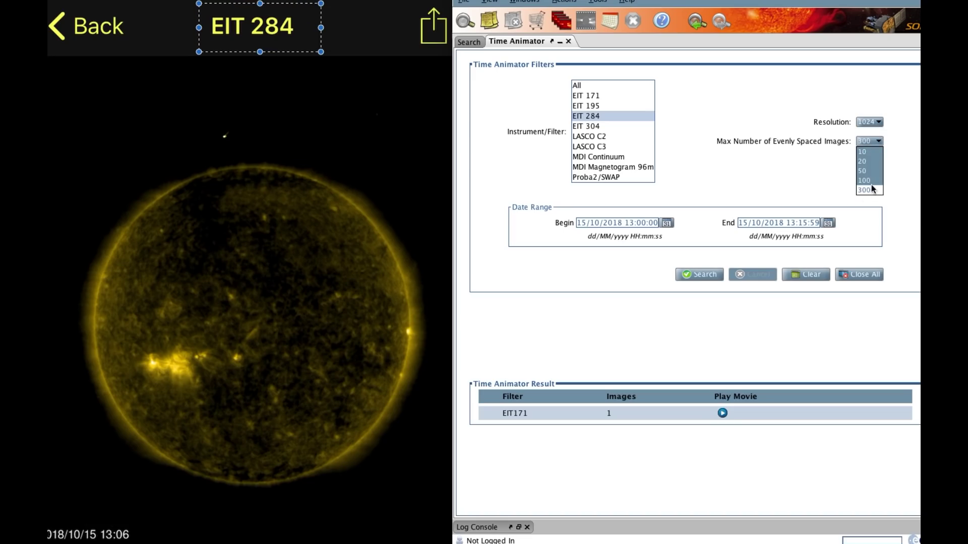
left_click(871, 191)
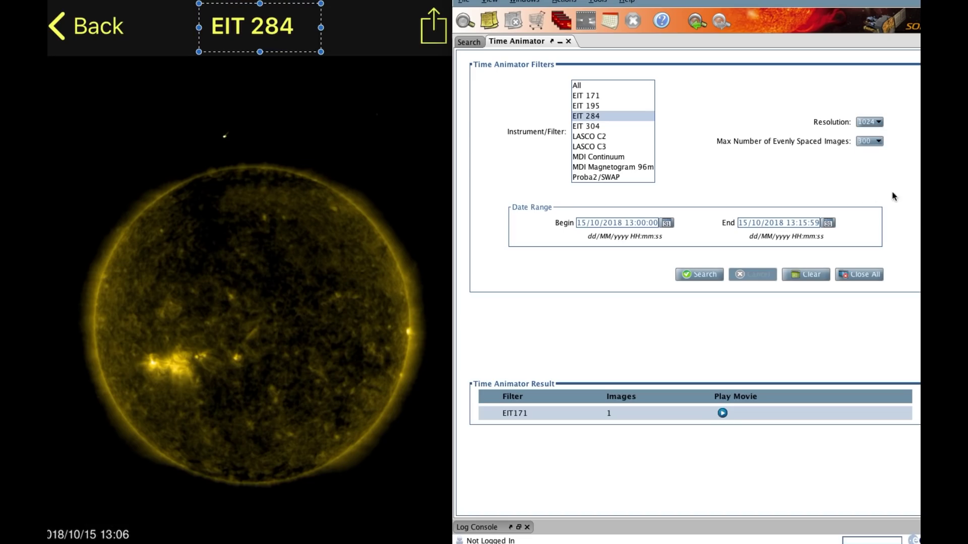
left_click(876, 139)
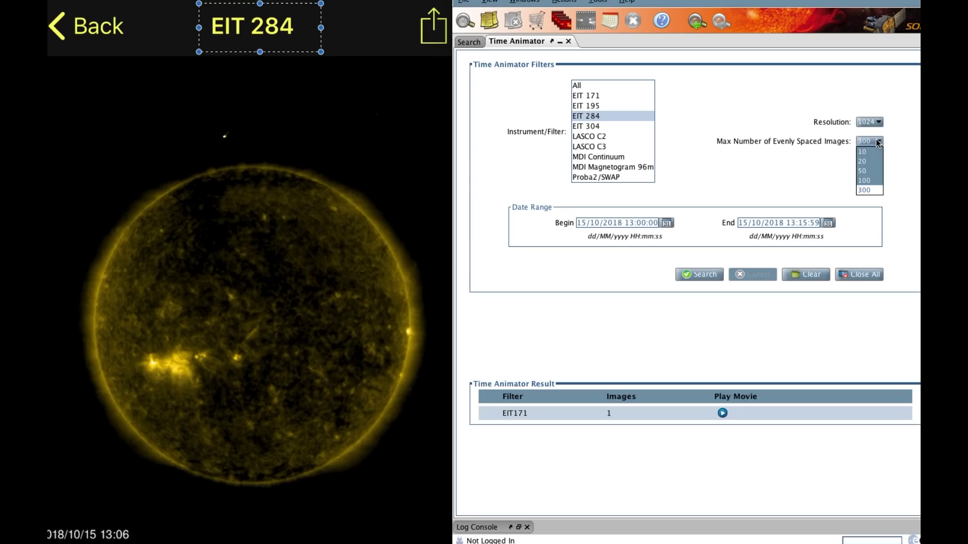
left_click(866, 180)
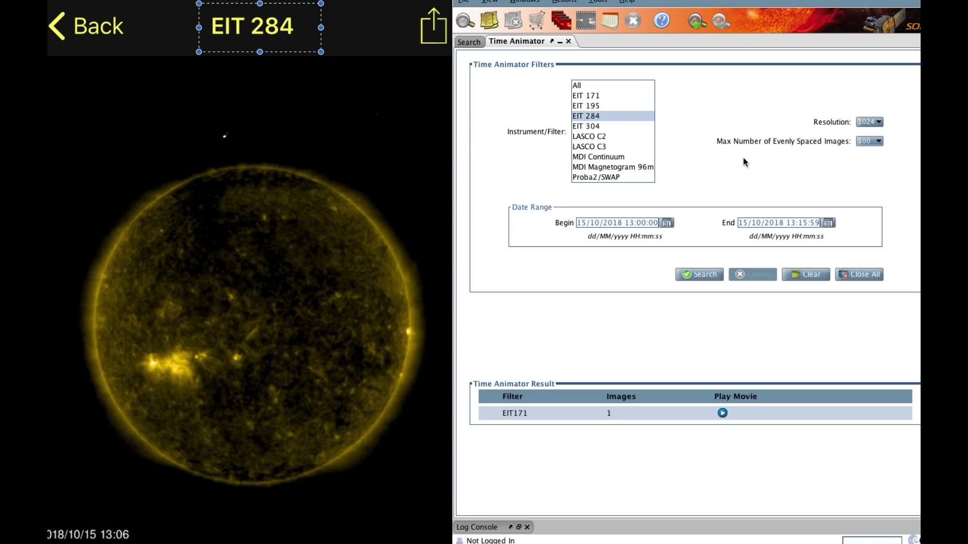
left_click(668, 223)
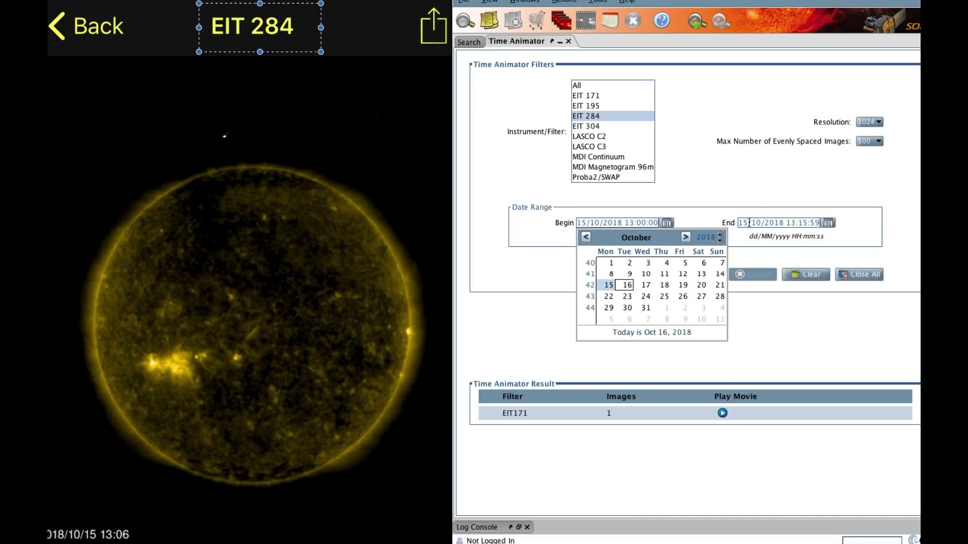
Step: Close the Begin and End date calendars, leaving 13:00:00–13:15:59 unchanged
left_click(754, 207)
left_click(829, 224)
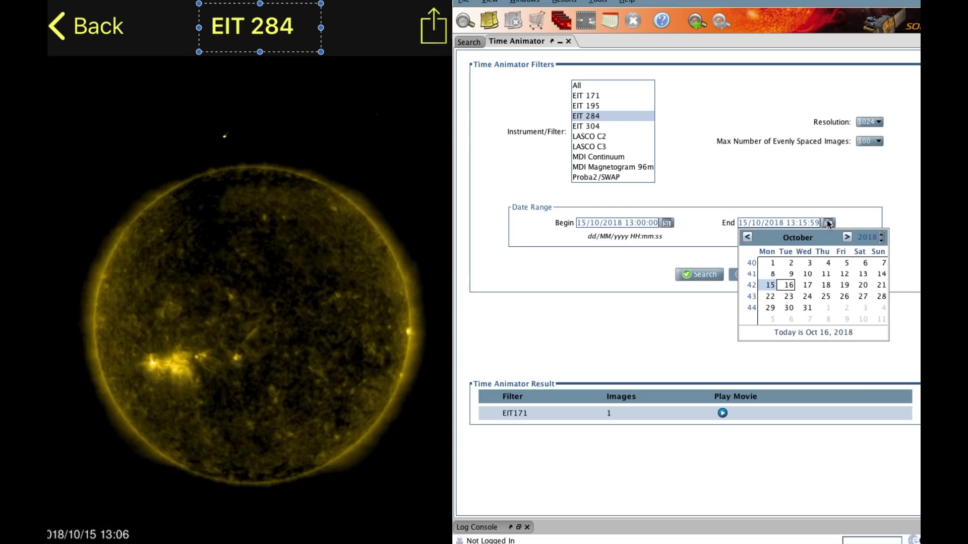
left_click(770, 290)
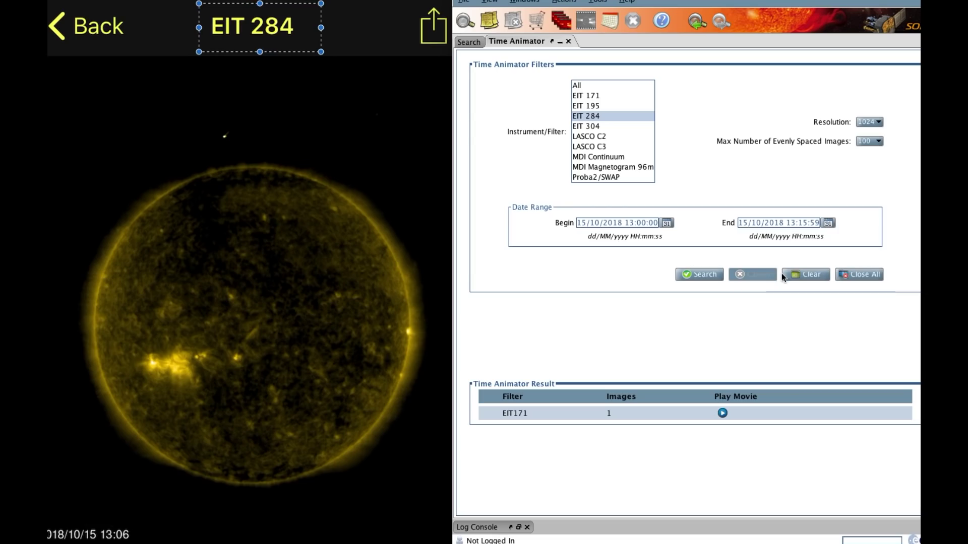
left_click(632, 221, "shift")
Step: Edit the begin hour so the range starts at 15/10/2018 12:00:00
left_click_drag(631, 221, 637, 220)
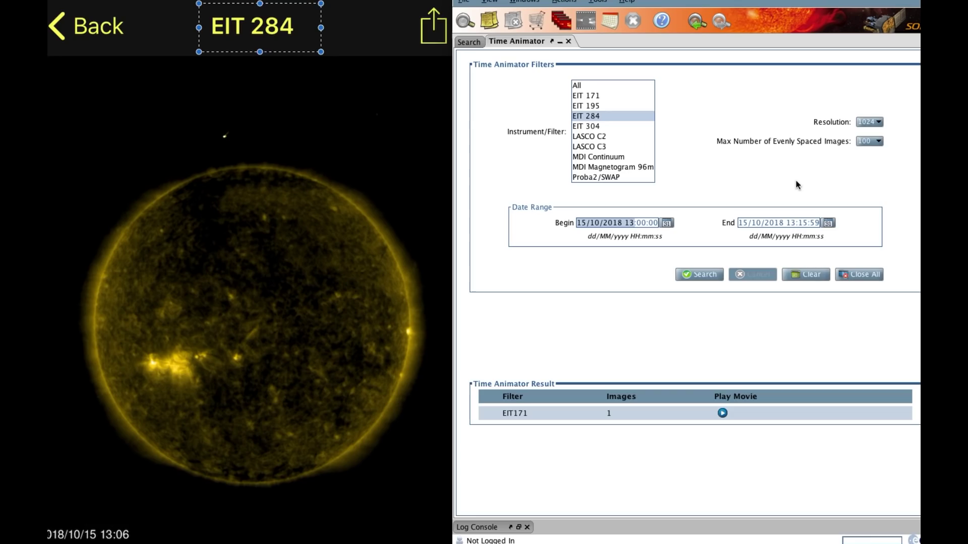
left_click(641, 223)
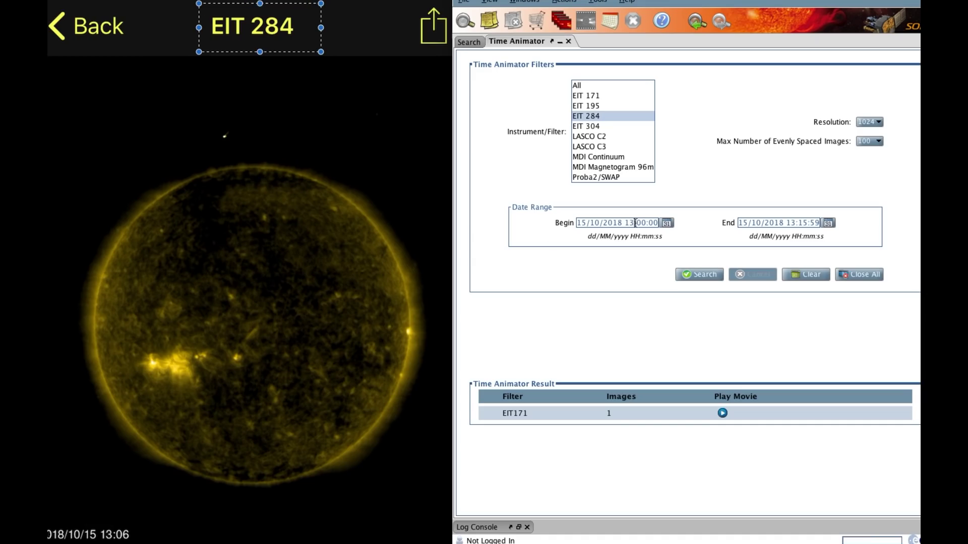
key("BackSpace")
type("2")
Step: Search EIT 284 images for 12:00–13:15:59 and play the EIT284 result's movie
left_click(697, 275)
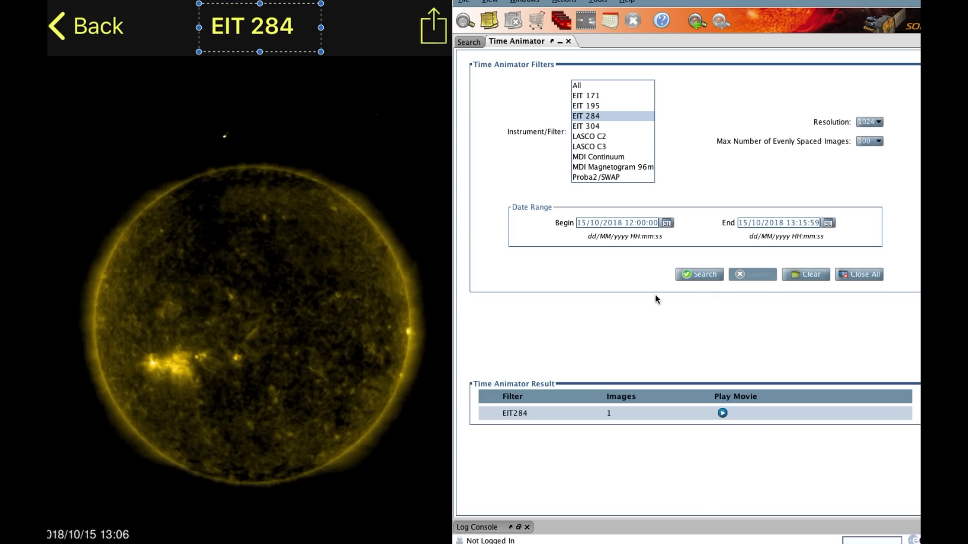
left_click(721, 412)
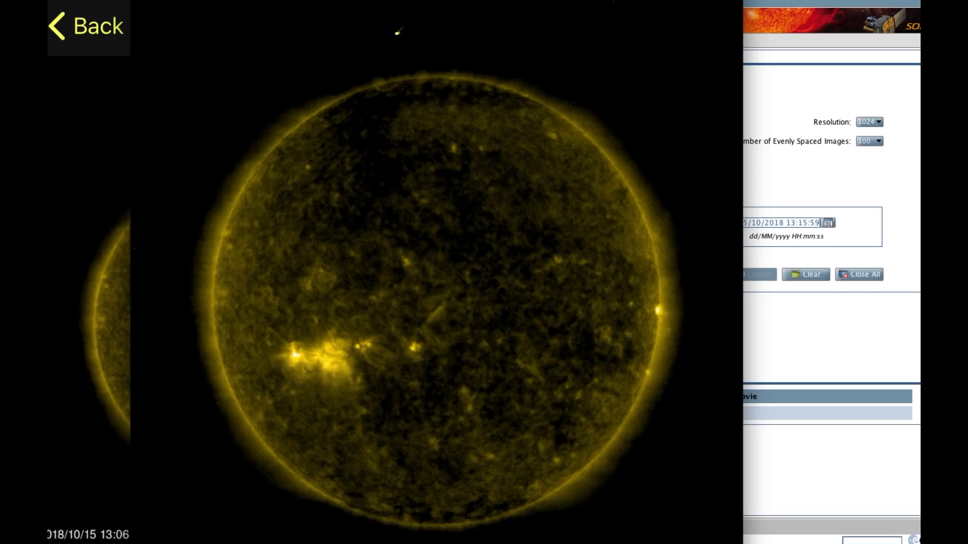
mouse_move(431, 2)
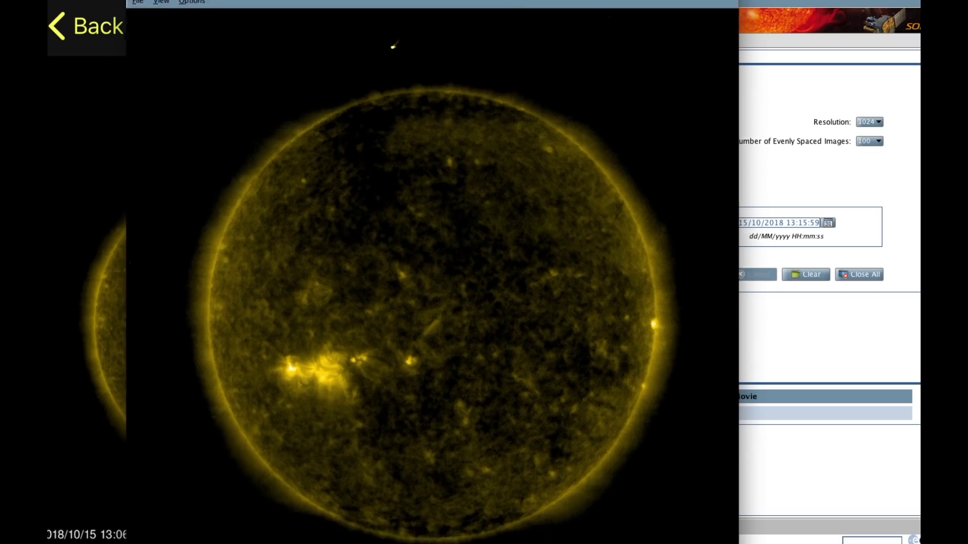
Step: Move the animator window down and play the EIT 284 solar animation
left_click_drag(513, 9, 518, 0)
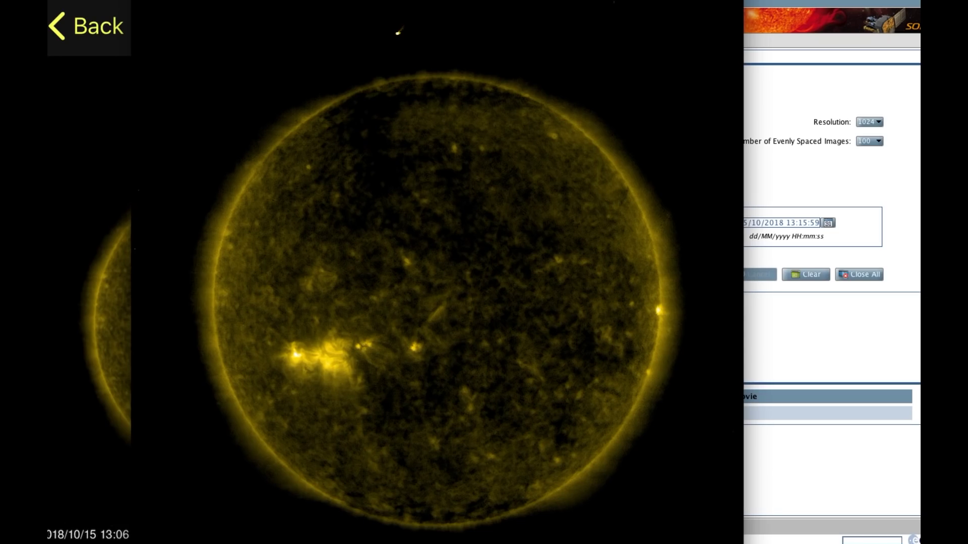
left_click_drag(518, 0, 525, 7)
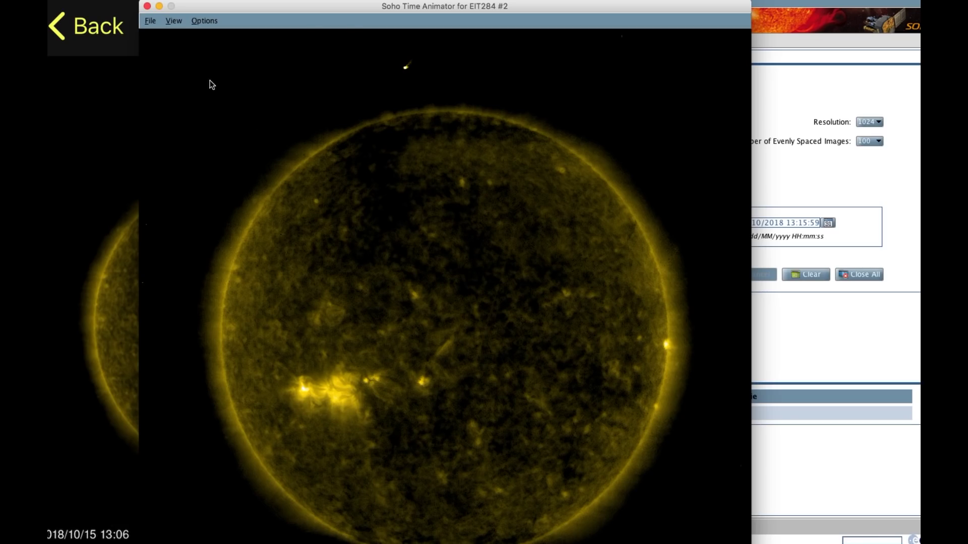
left_click(203, 21)
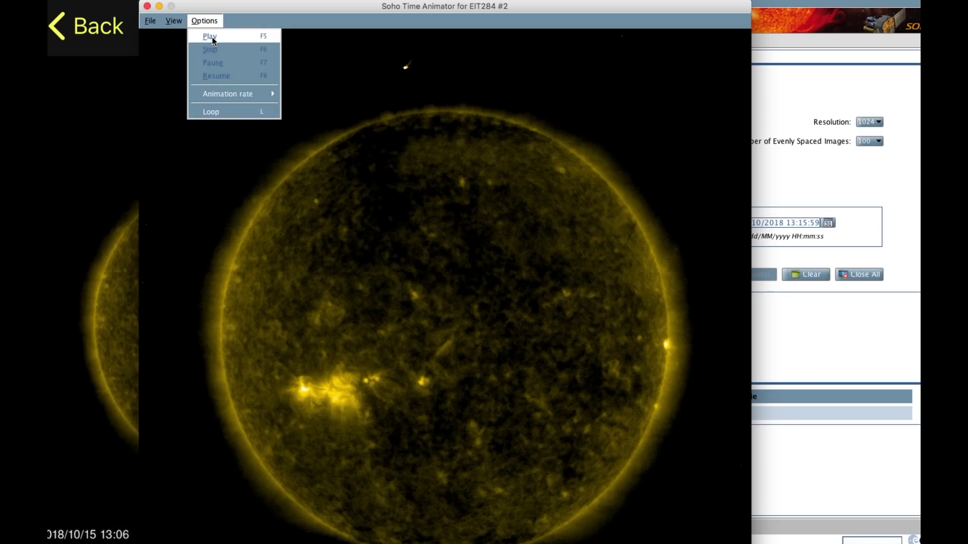
left_click(212, 38)
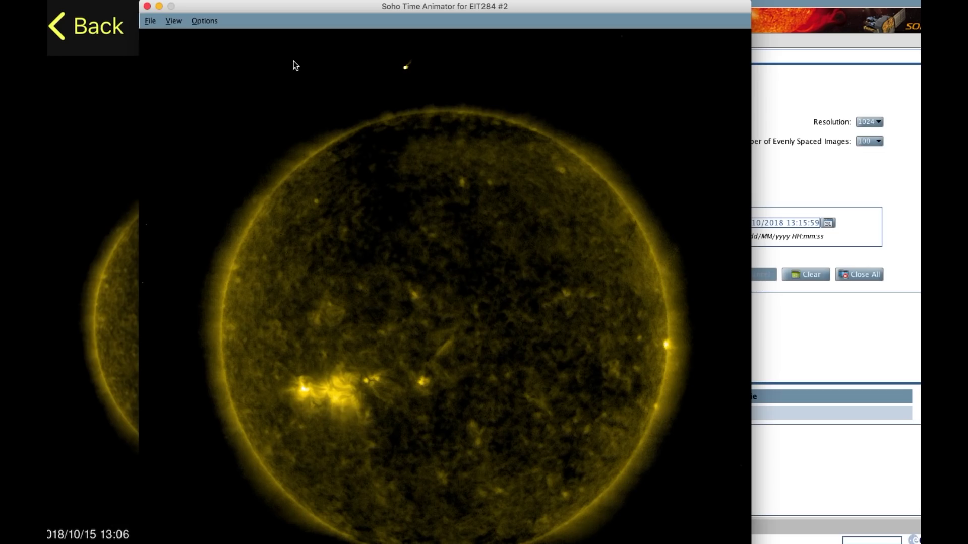
Step: Close the Soho Time Animator window after playback
left_click(204, 22)
left_click(308, 24)
left_click(147, 8)
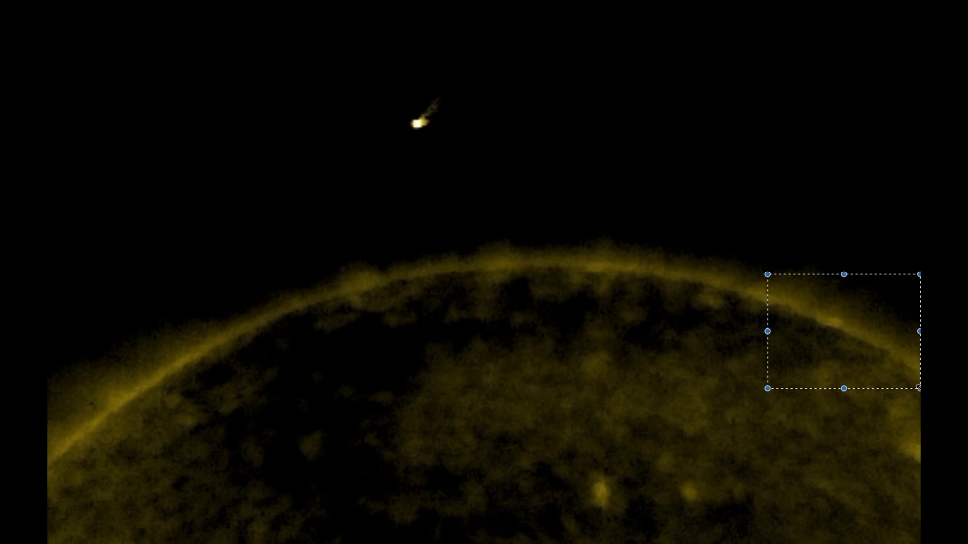
Step: Select a 457 x 320 region around the sun's upper edge and the bright object
left_click_drag(146, 281, 350, 425)
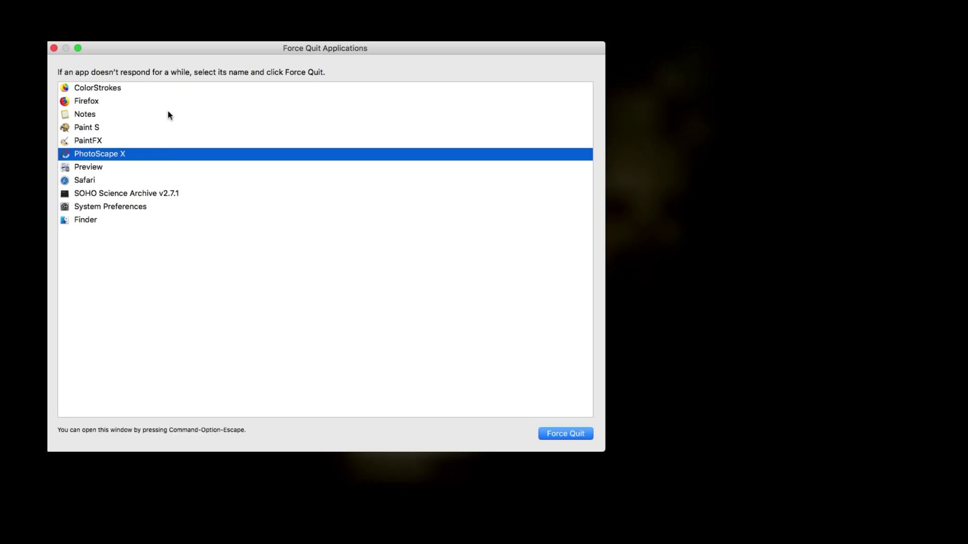
Step: Pick PhotoScape X among the running apps and force quit it
left_click(168, 113)
left_click(120, 151)
left_click(562, 434)
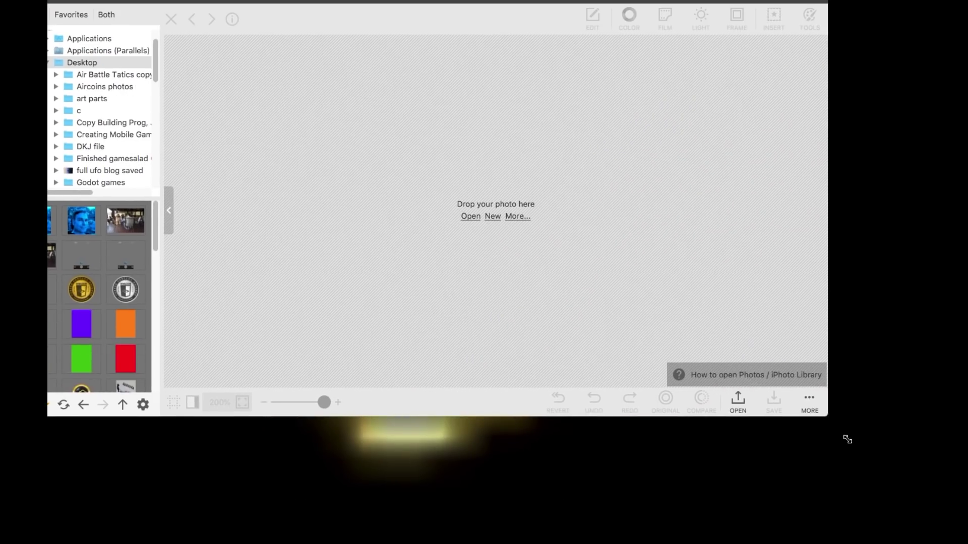
Step: Enlarge the PhotoScape X window and load IMG_4805.PNG from SCW Portfolio into the Editor
left_click_drag(848, 439, 941, 543)
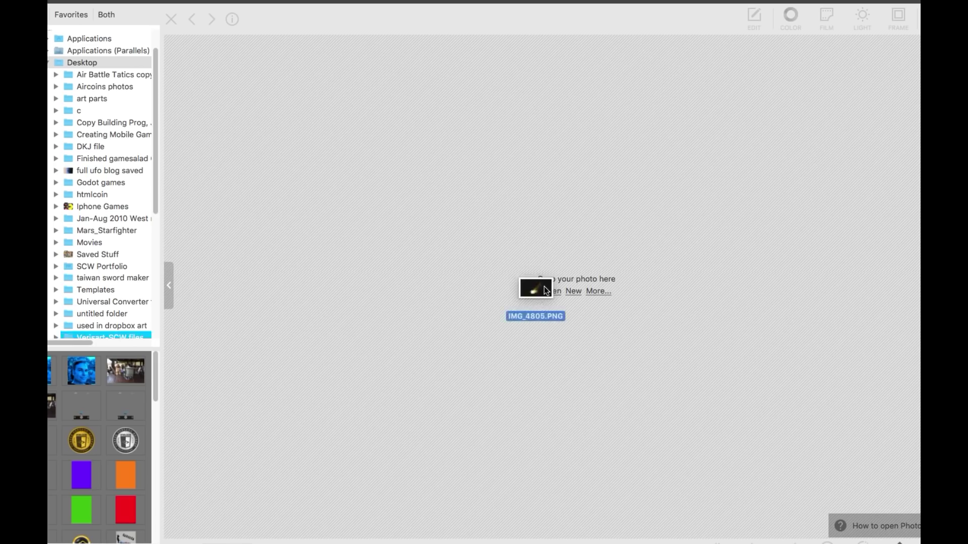
left_click_drag(81, 370, 525, 281)
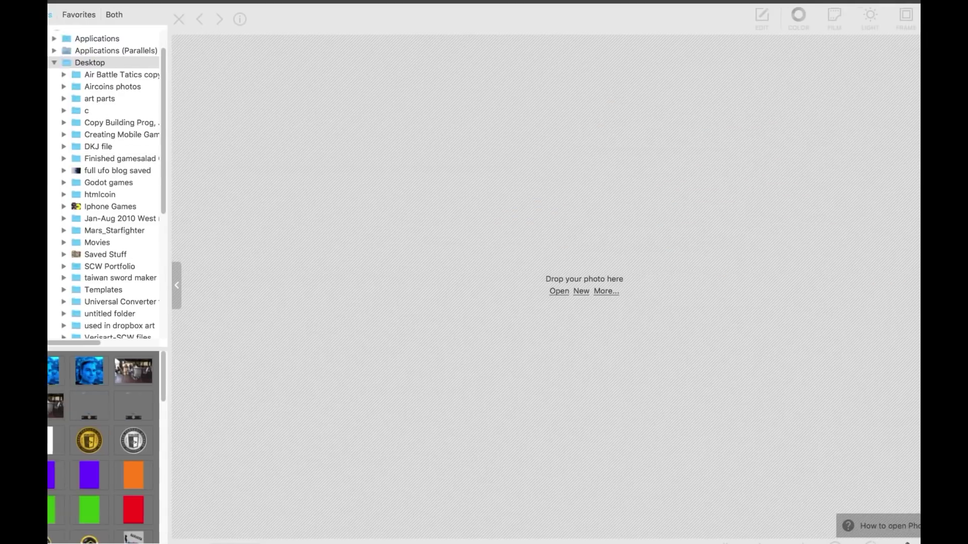
left_click(75, 266)
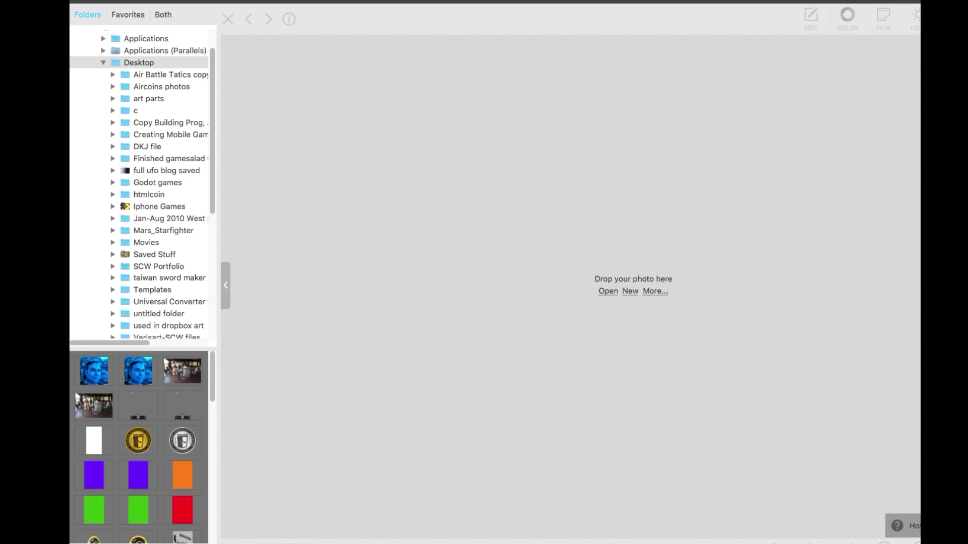
left_click_drag(85, 317, 450, 250)
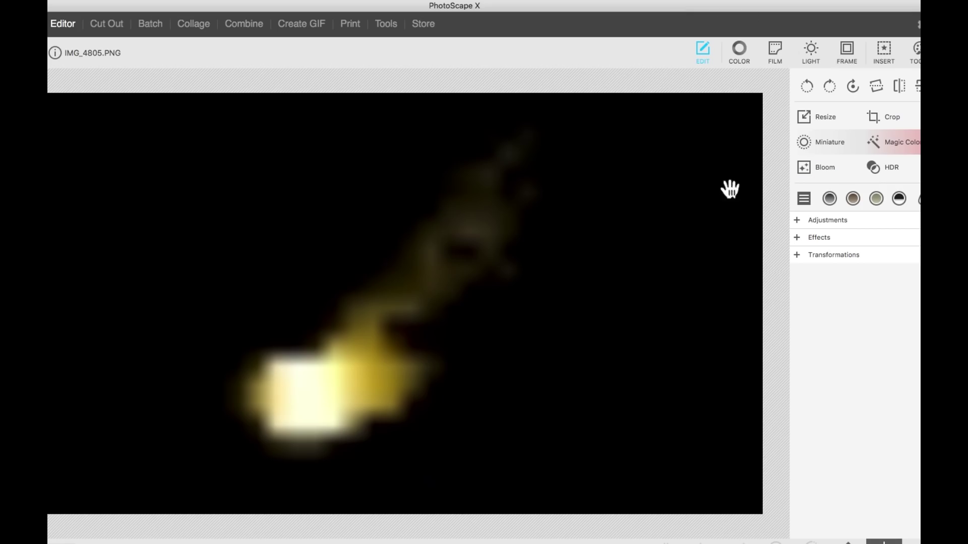
Step: Try Dehaze at amount 50 on IMG_4805, then cancel it
left_click(817, 220)
scroll(824, 295, "down", 2)
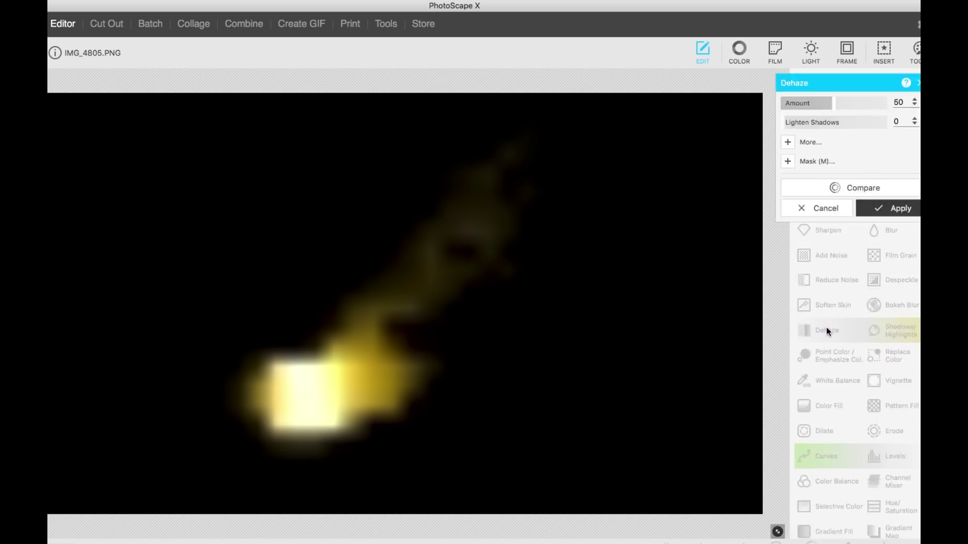
left_click(892, 209)
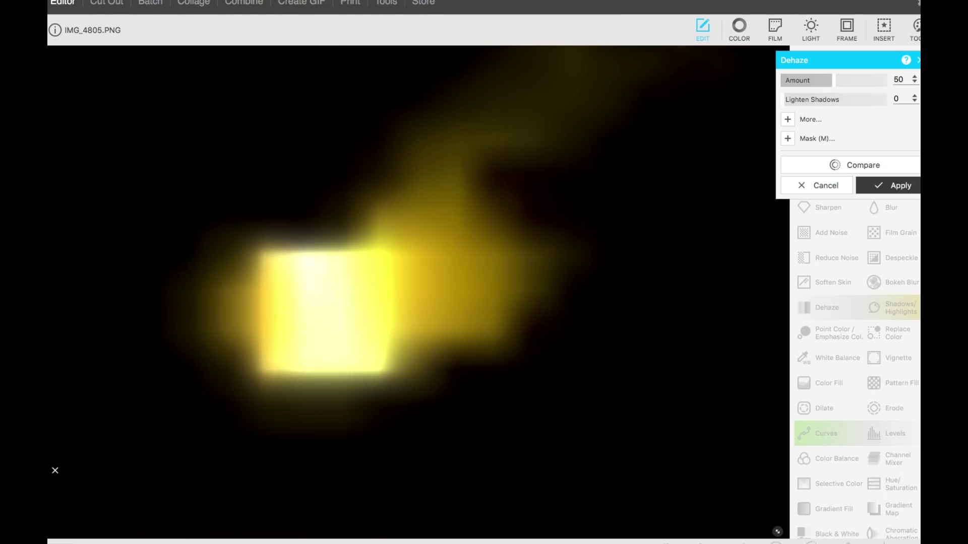
left_click_drag(317, 421, 361, 411)
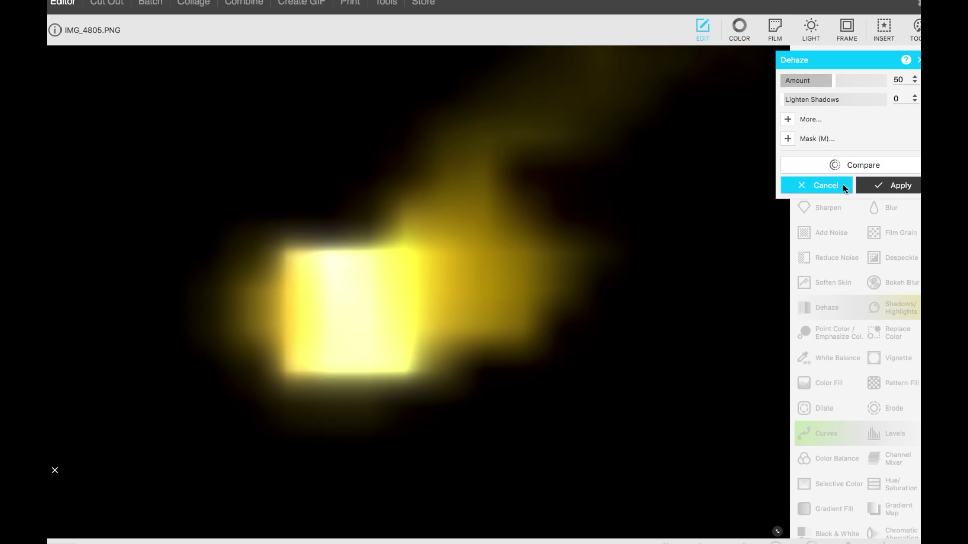
left_click(874, 185)
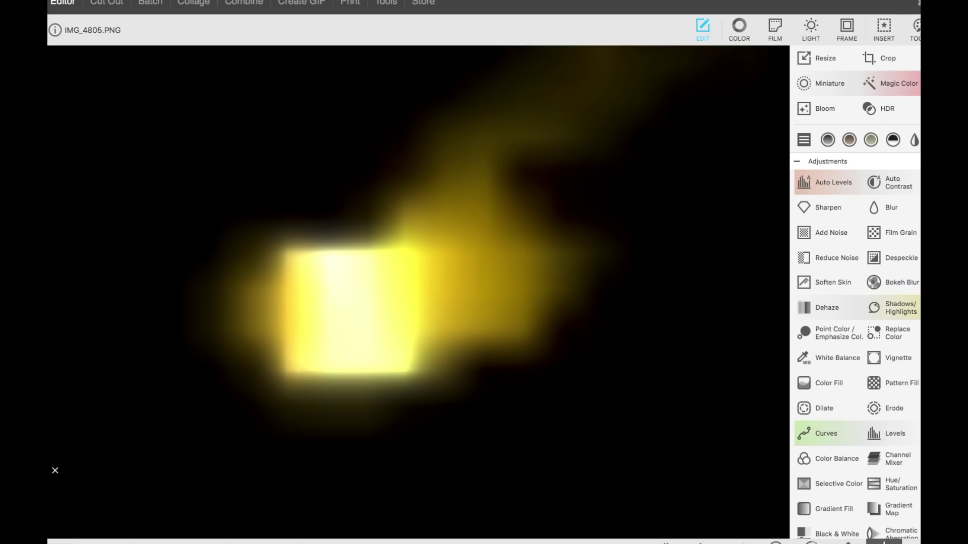